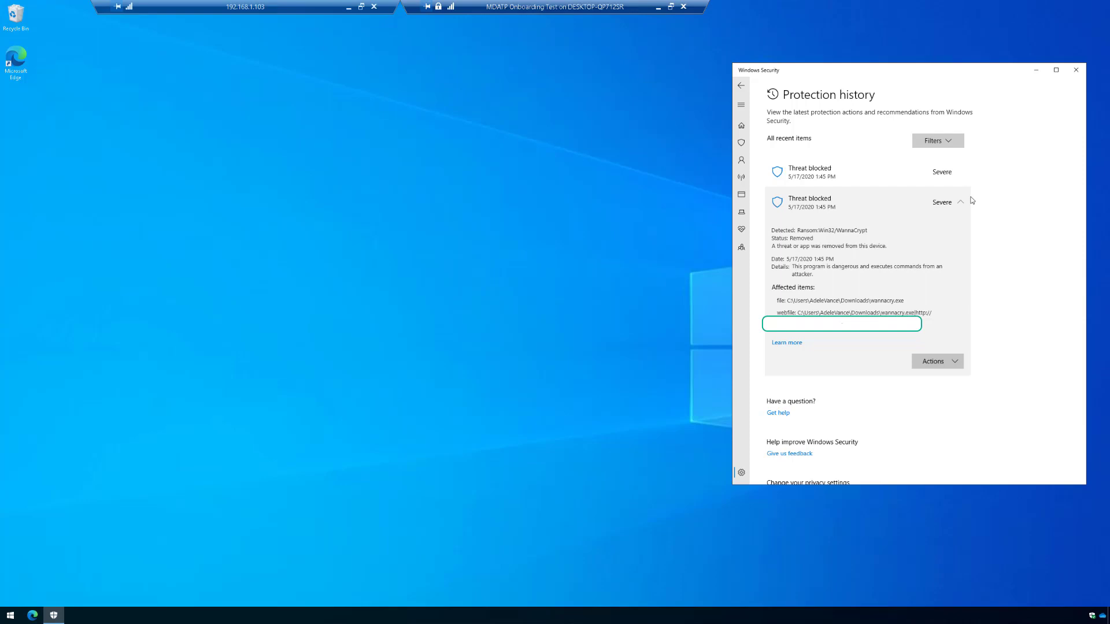
# - Launch Microsoft Edge and load portal.office.com
pyautogui.doubleClick(18, 62)
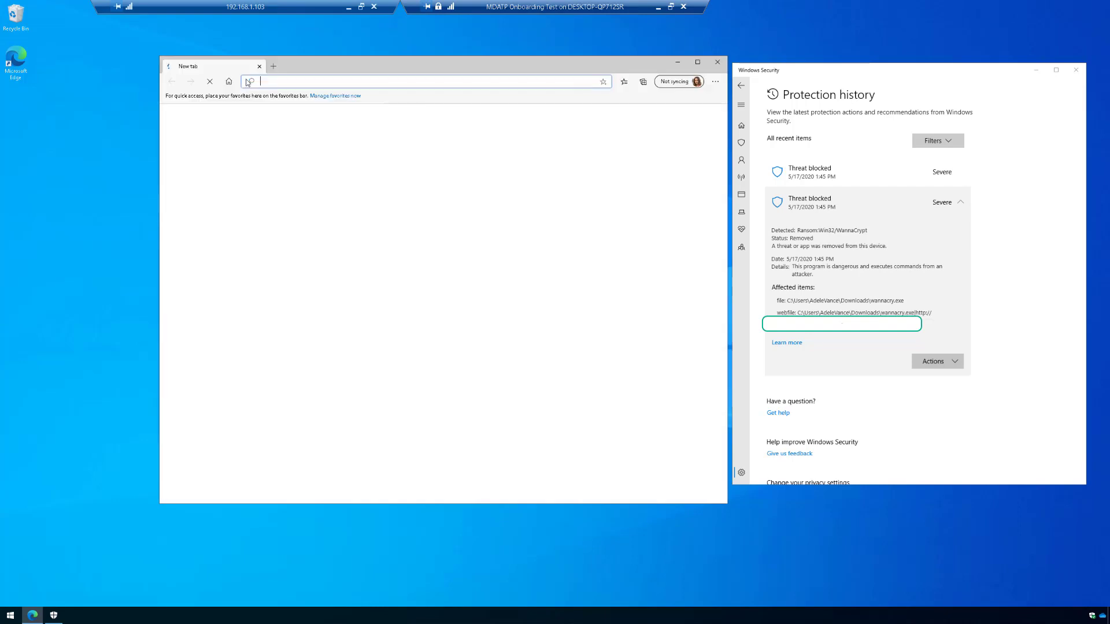
pyautogui.write('portal.office.com')
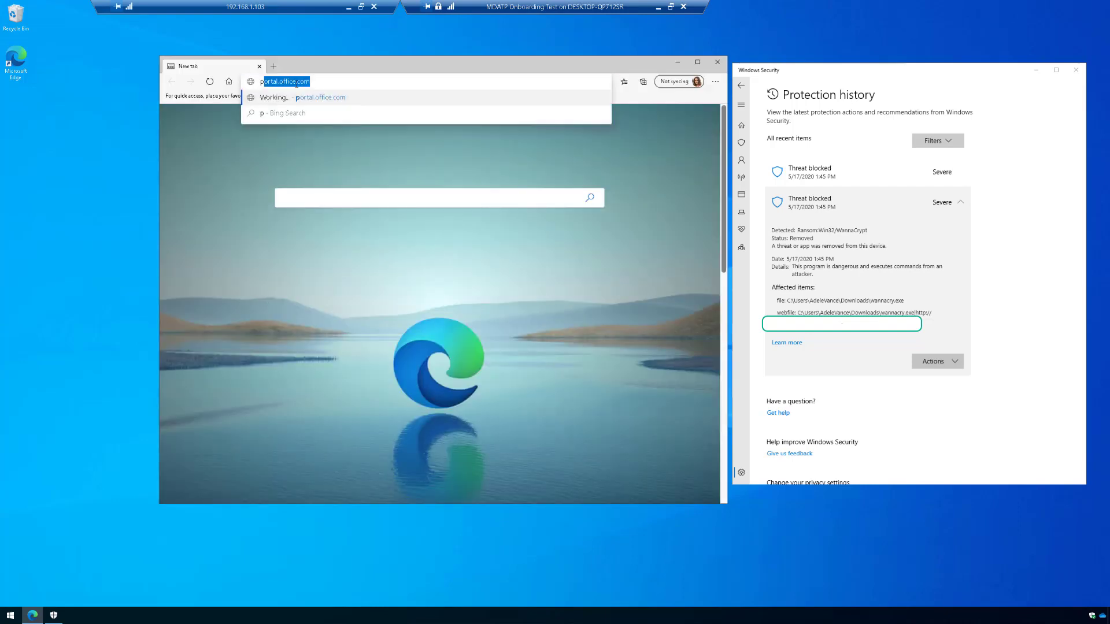
pyautogui.press('Return')
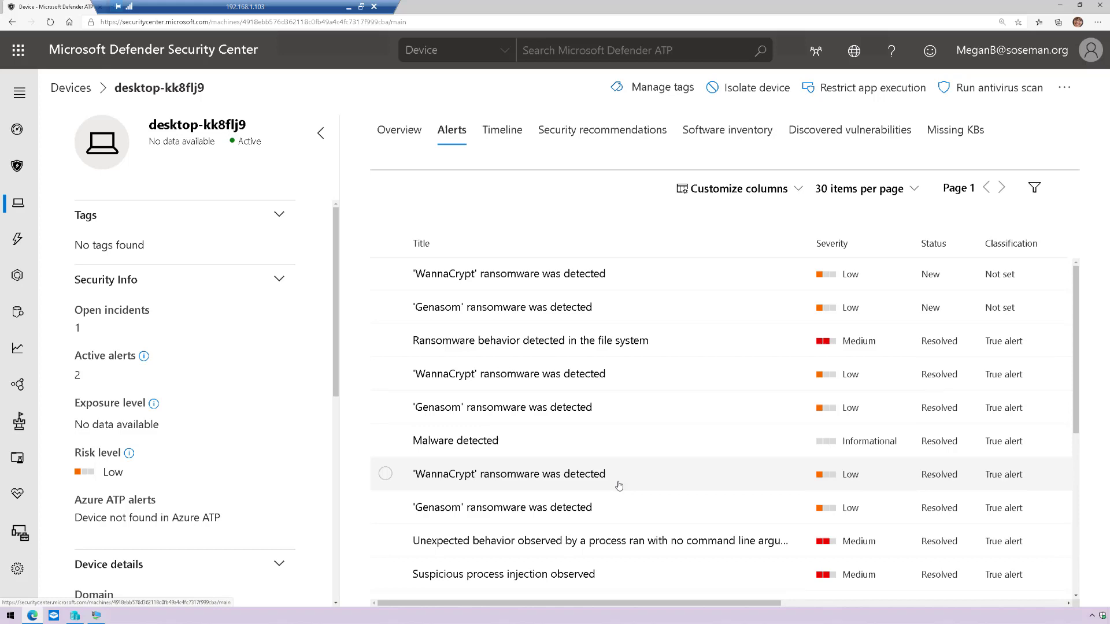
# - Inspect the first WannaCrypt alert, then confirm the device's risk level is Low
pyautogui.scroll(-3, 616, 477)
pyautogui.scroll(-1, 618, 486)
pyautogui.scroll(4, 609, 384)
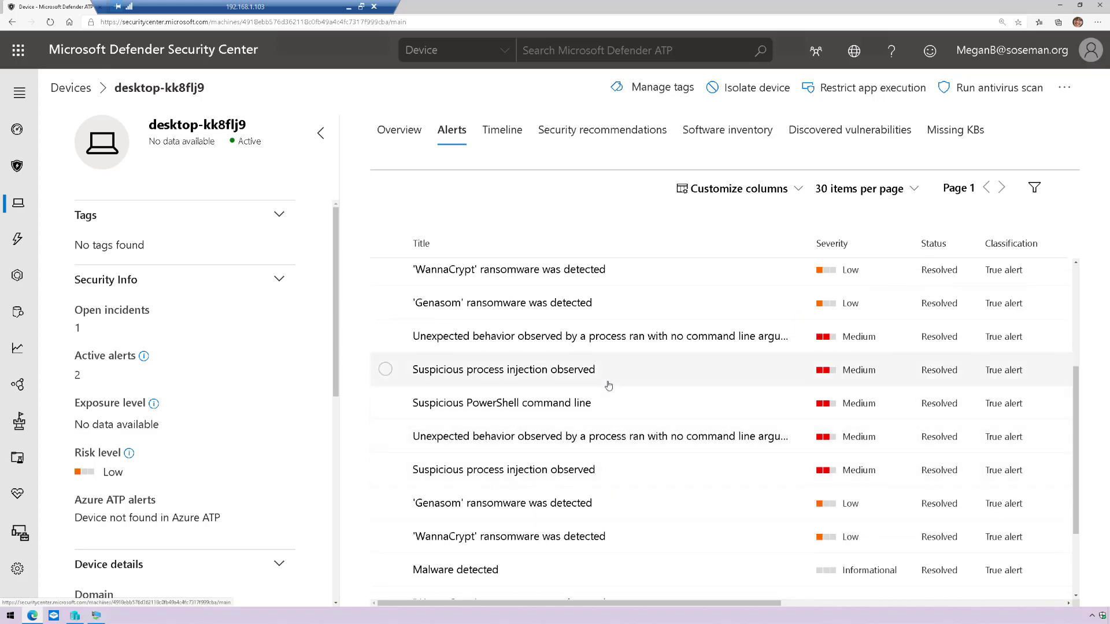
pyautogui.click(426, 282)
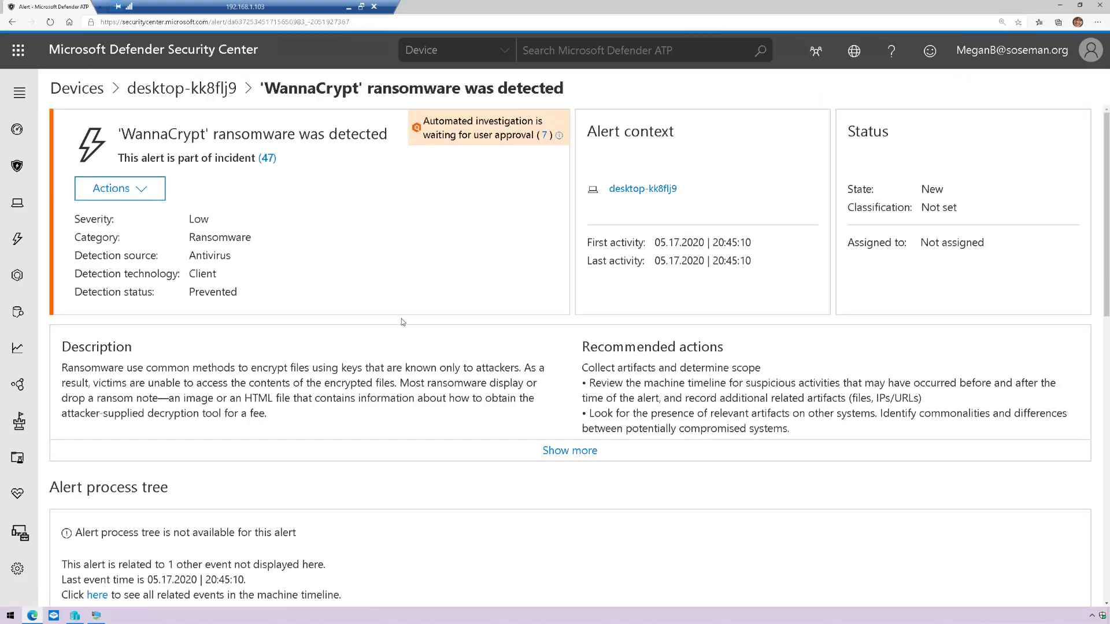
pyautogui.click(219, 94)
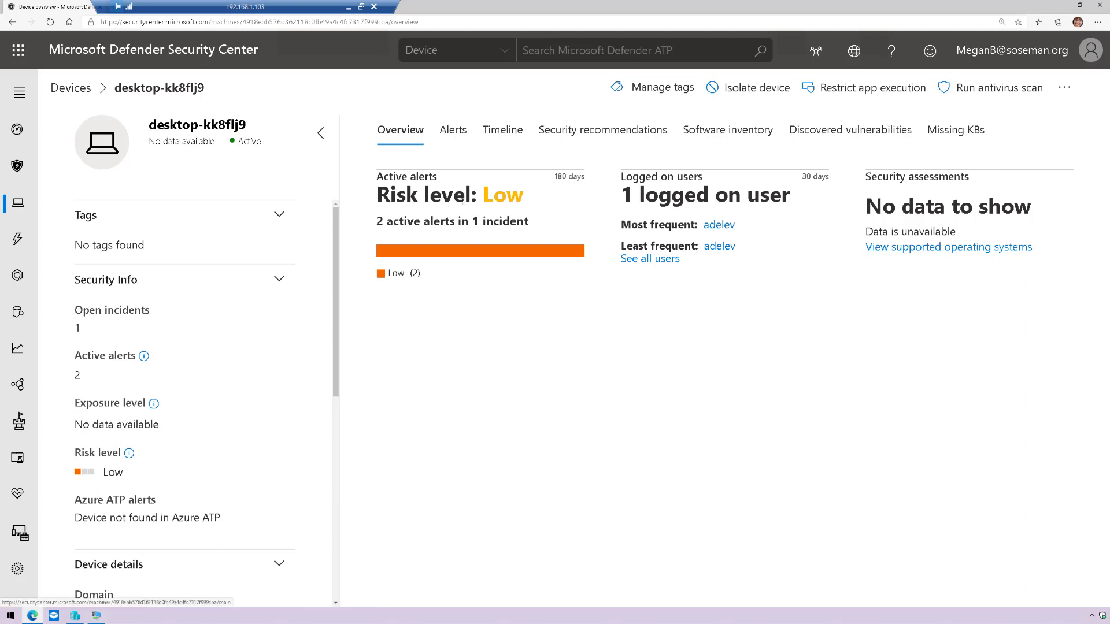
pyautogui.moveTo(377, 195); pyautogui.dragTo(518, 201)
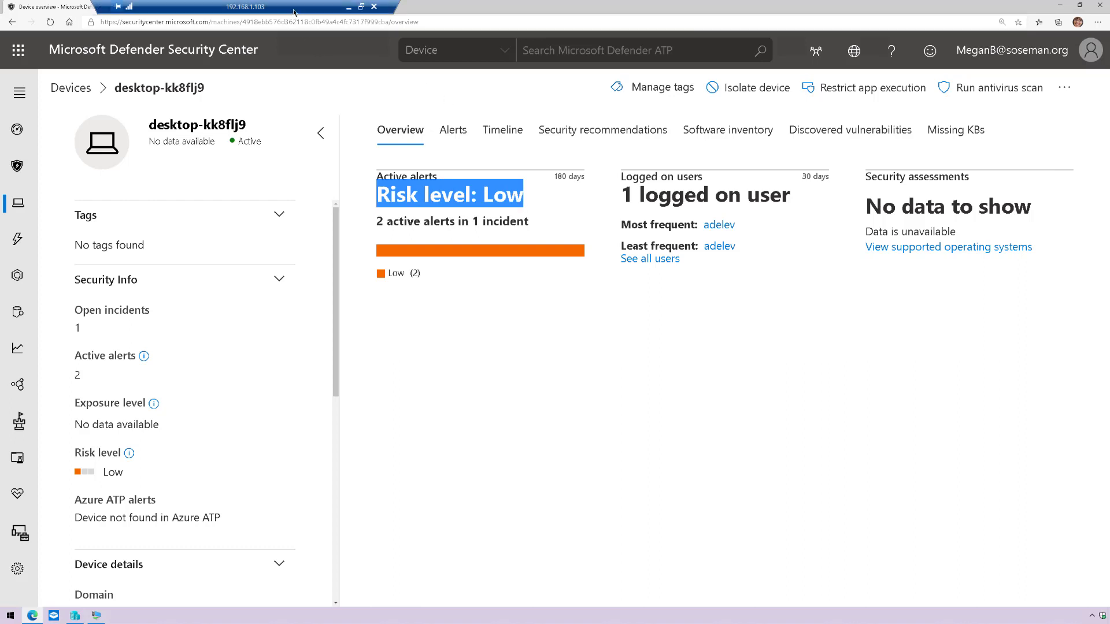
# - Restore the remote session to a window, move it aside, and open a new browser tab
pyautogui.click(361, 7)
pyautogui.moveTo(551, 318); pyautogui.dragTo(471, 3)
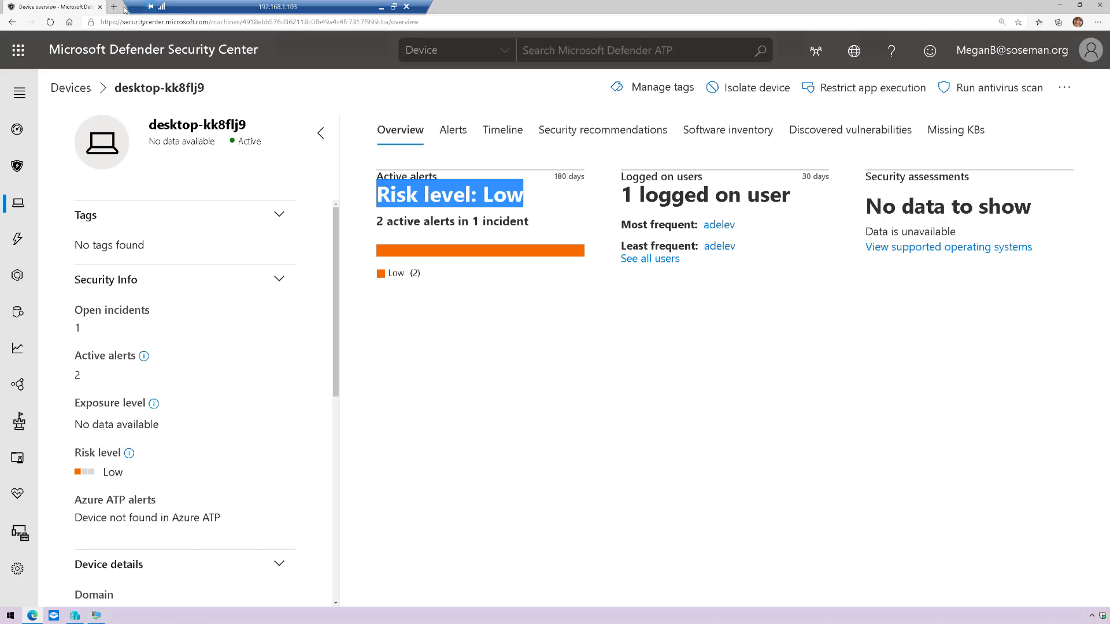
pyautogui.click(115, 7)
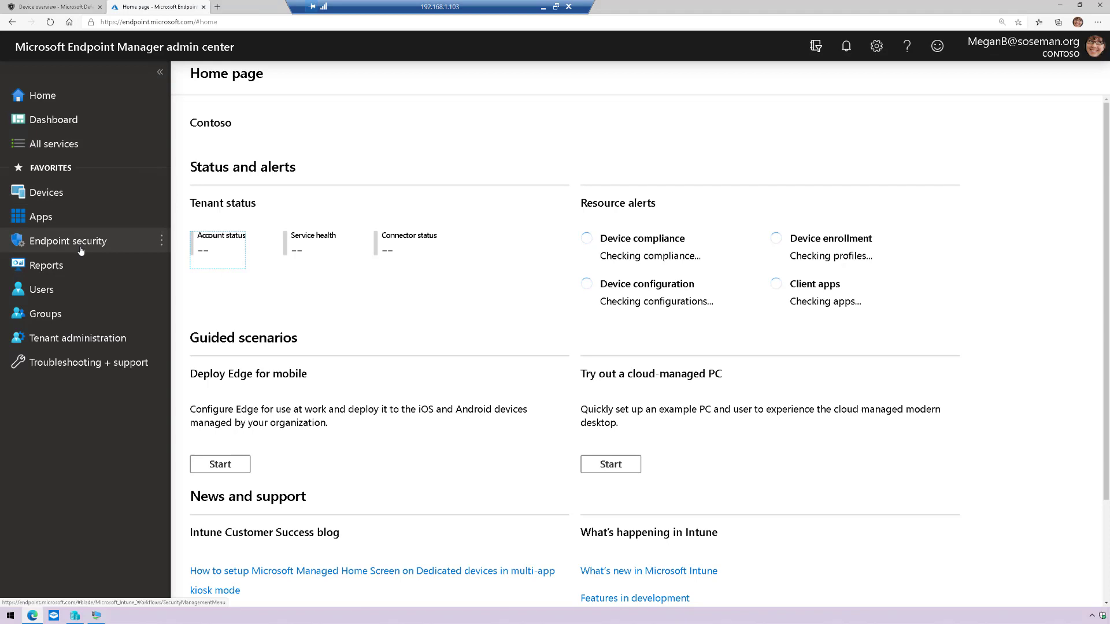
# - Open the MDATP conditional access policy from Endpoint security's conditional access list
pyautogui.click(81, 250)
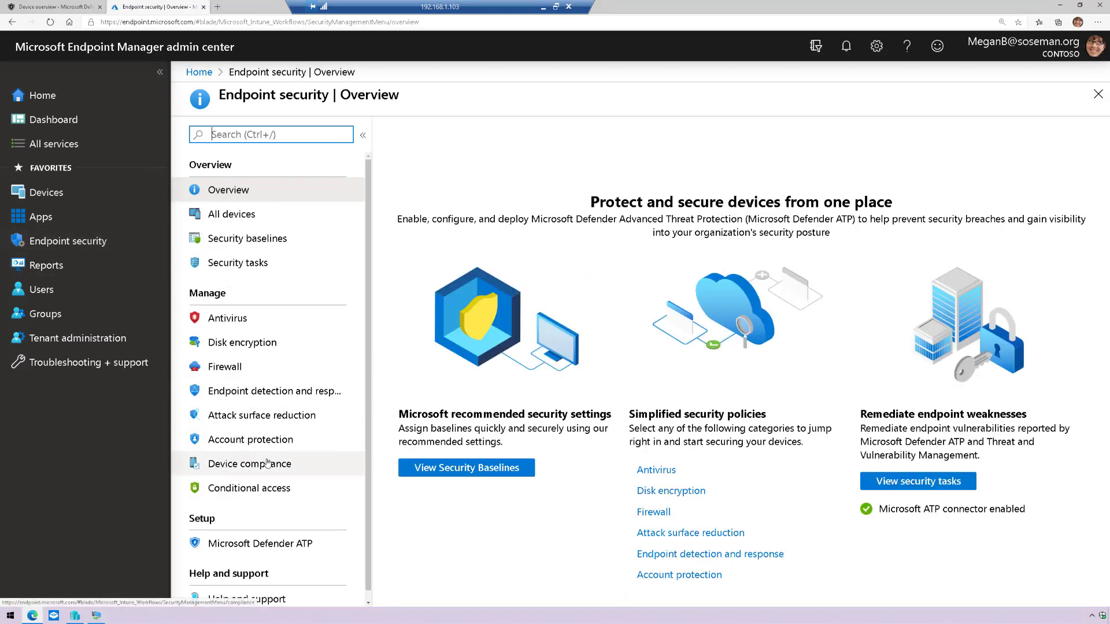
pyautogui.click(264, 486)
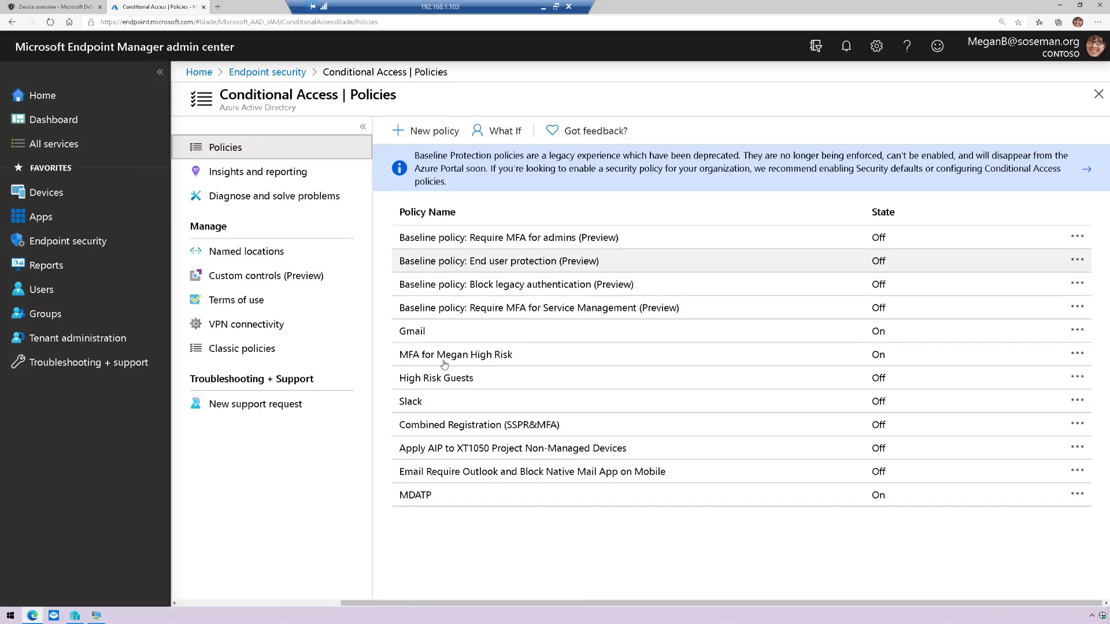
pyautogui.click(456, 496)
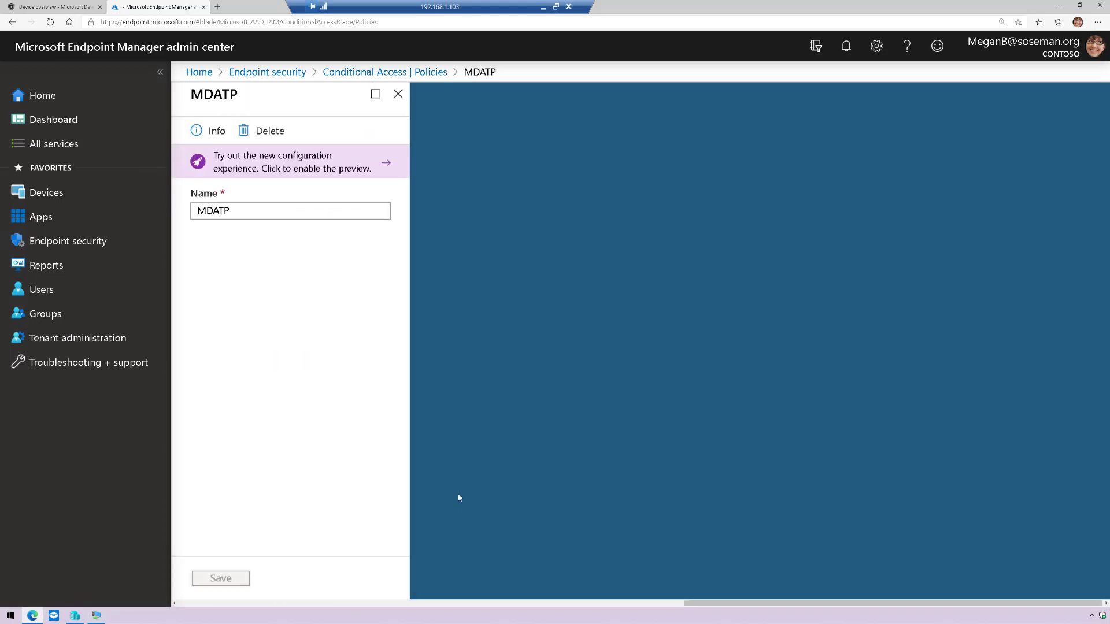
# - Review the policy's users, cloud apps, Windows device-platform condition and compliant-device grant
pyautogui.click(296, 289)
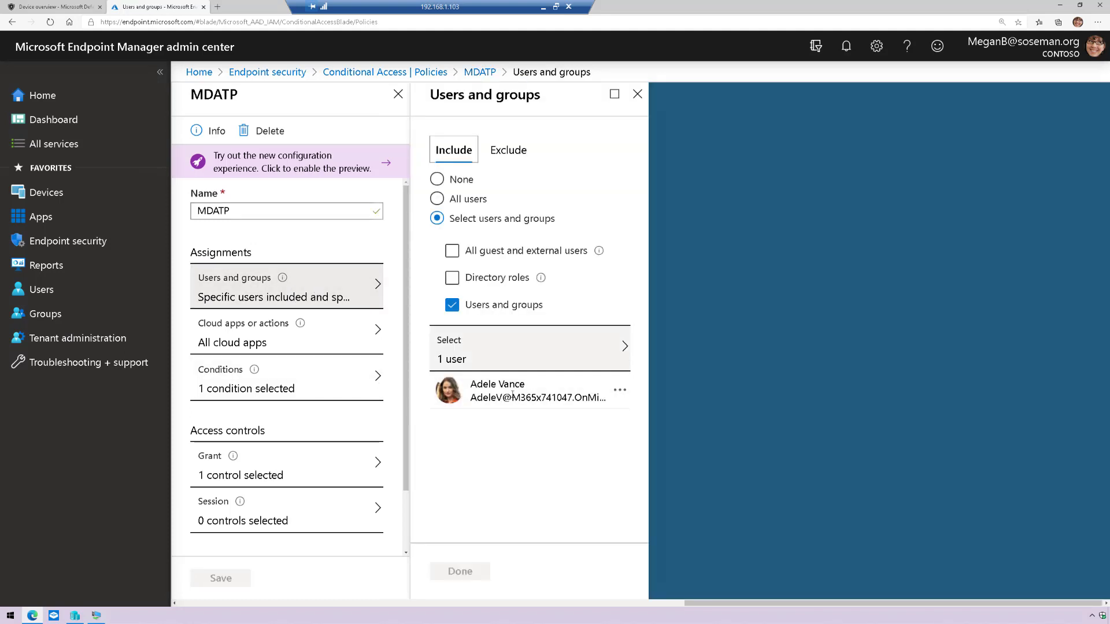
pyautogui.click(247, 339)
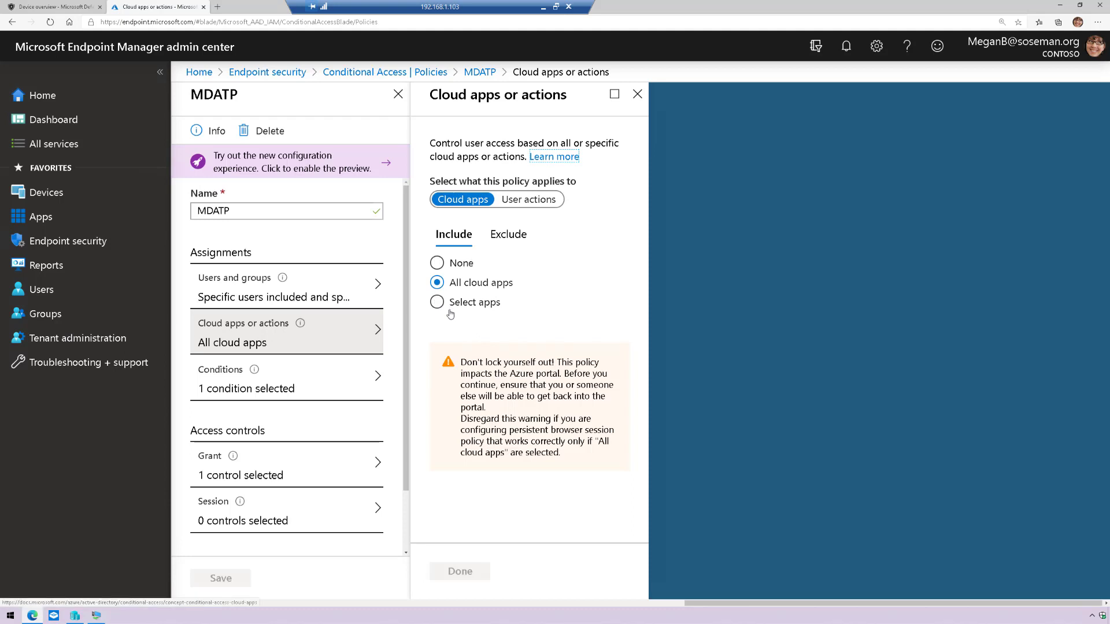
pyautogui.click(318, 384)
pyautogui.click(529, 222)
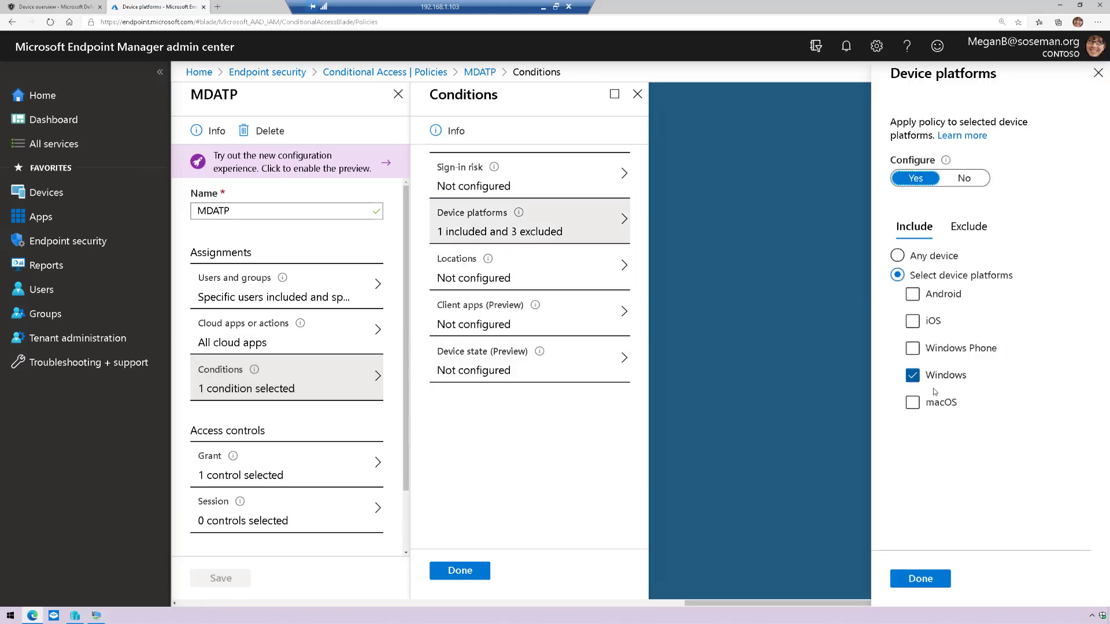
pyautogui.click(282, 465)
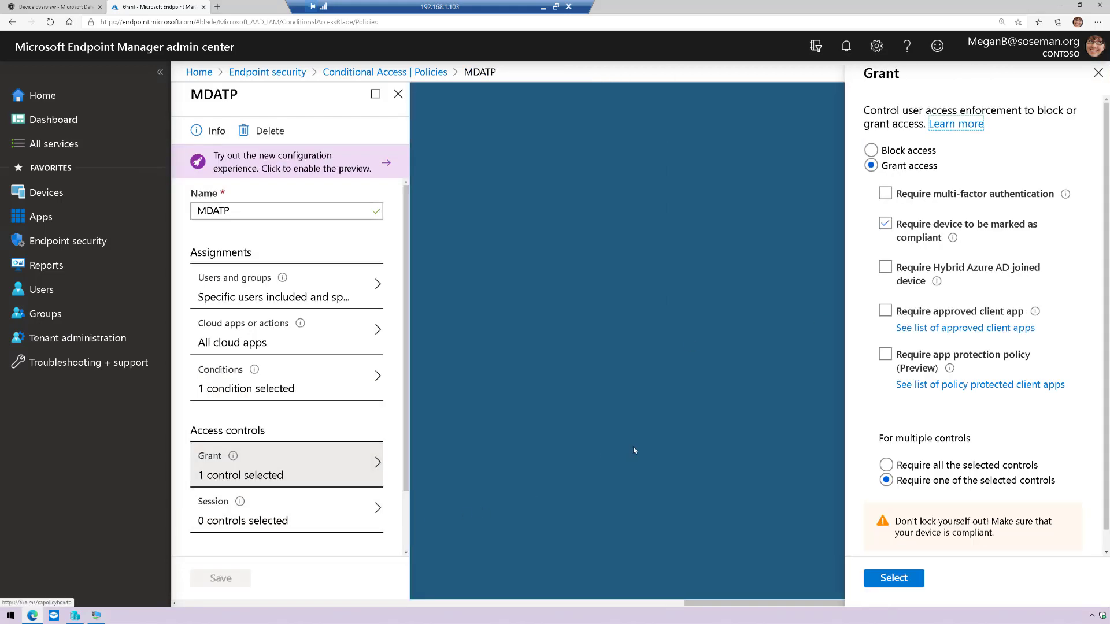
pyautogui.click(104, 242)
pyautogui.scroll(-1, 280, 408)
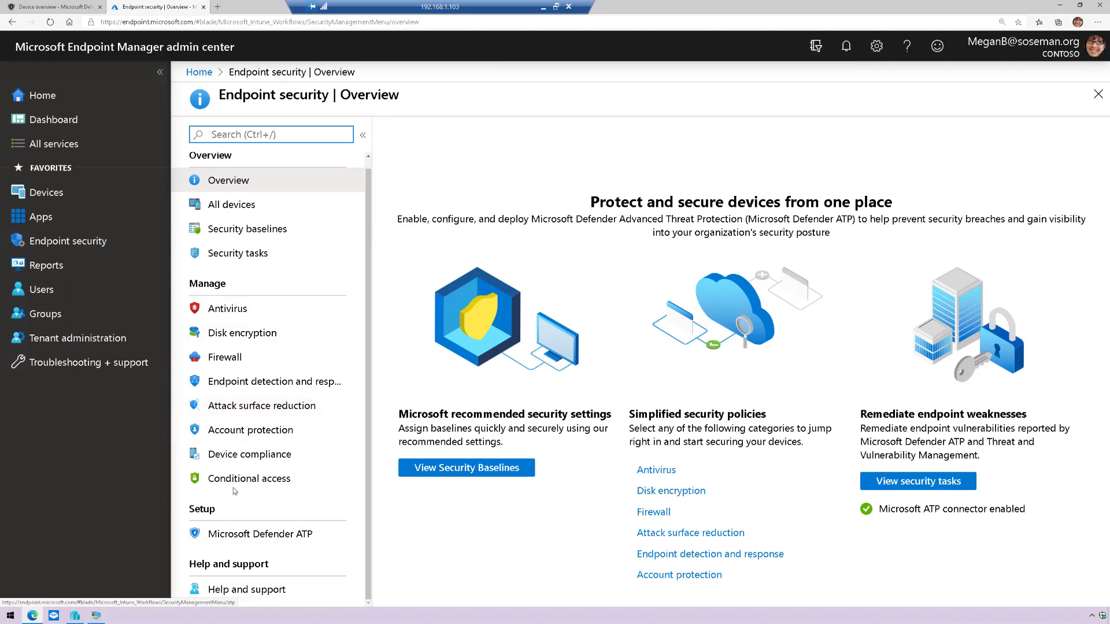
# - Open the MDATP compliance policy's properties and check its machine risk score requirement
pyautogui.click(238, 456)
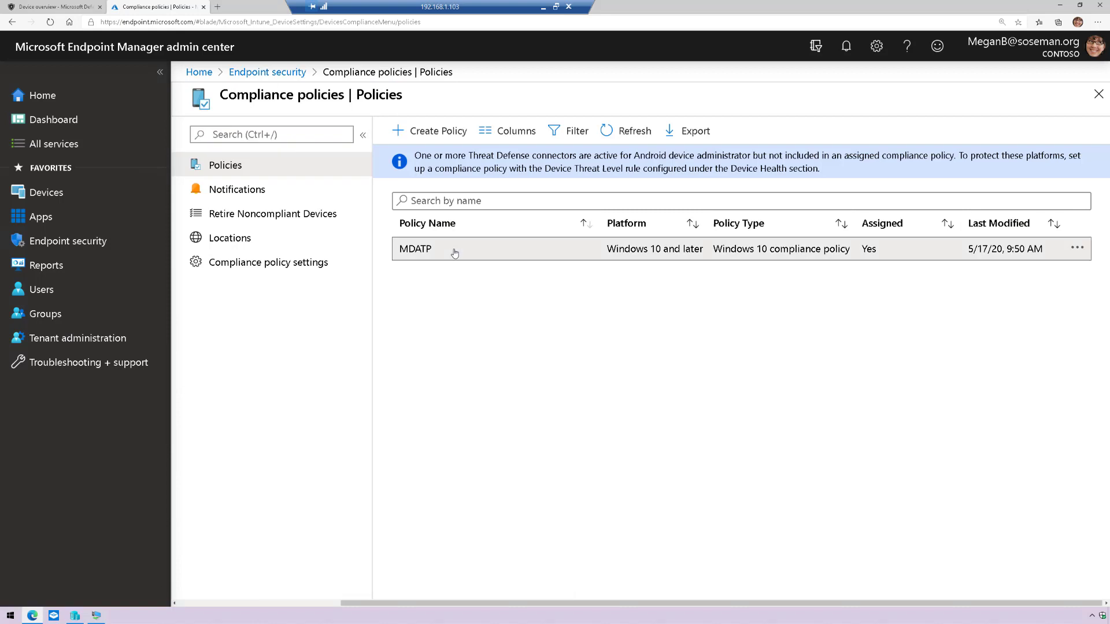
pyautogui.click(452, 251)
pyautogui.click(333, 226)
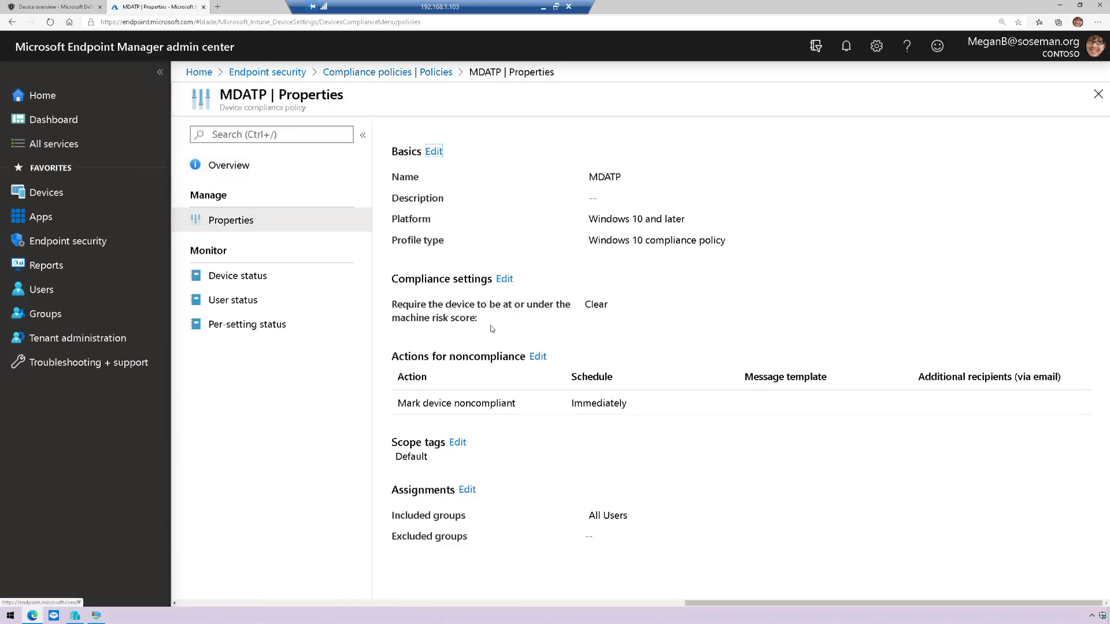
pyautogui.moveTo(402, 304)
pyautogui.mouseDown()
pyautogui.moveTo(571, 306)
pyautogui.moveTo(563, 320)
pyautogui.moveTo(391, 317)
pyautogui.mouseUp()
pyautogui.click(577, 309)
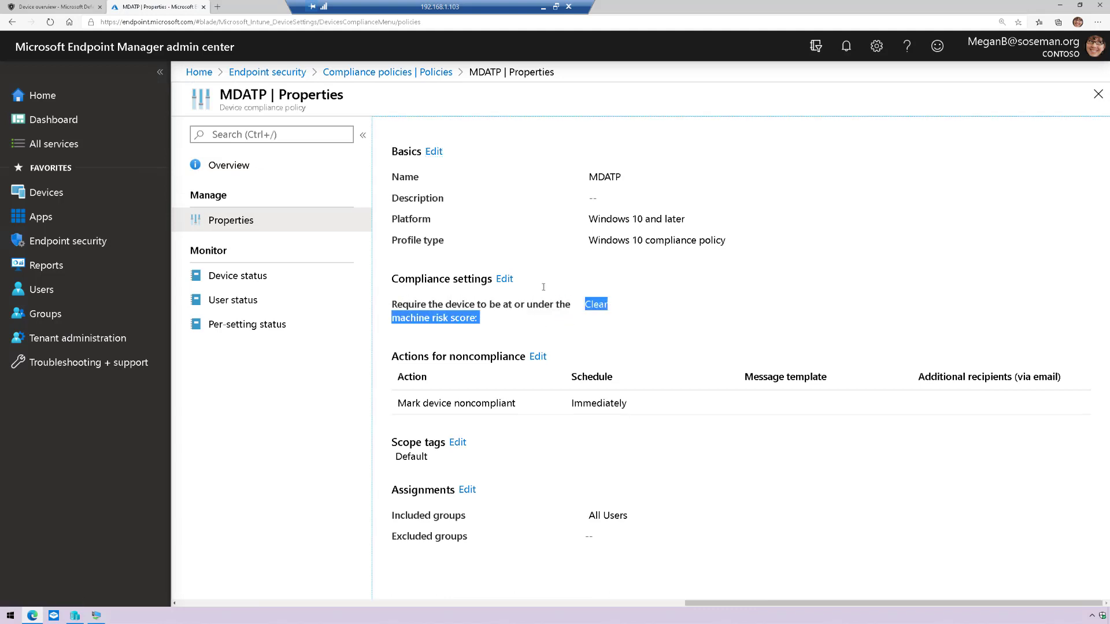
# - Edit the compliance settings, expanding Microsoft Defender ATP with machine risk score kept at Clear
pyautogui.click(504, 279)
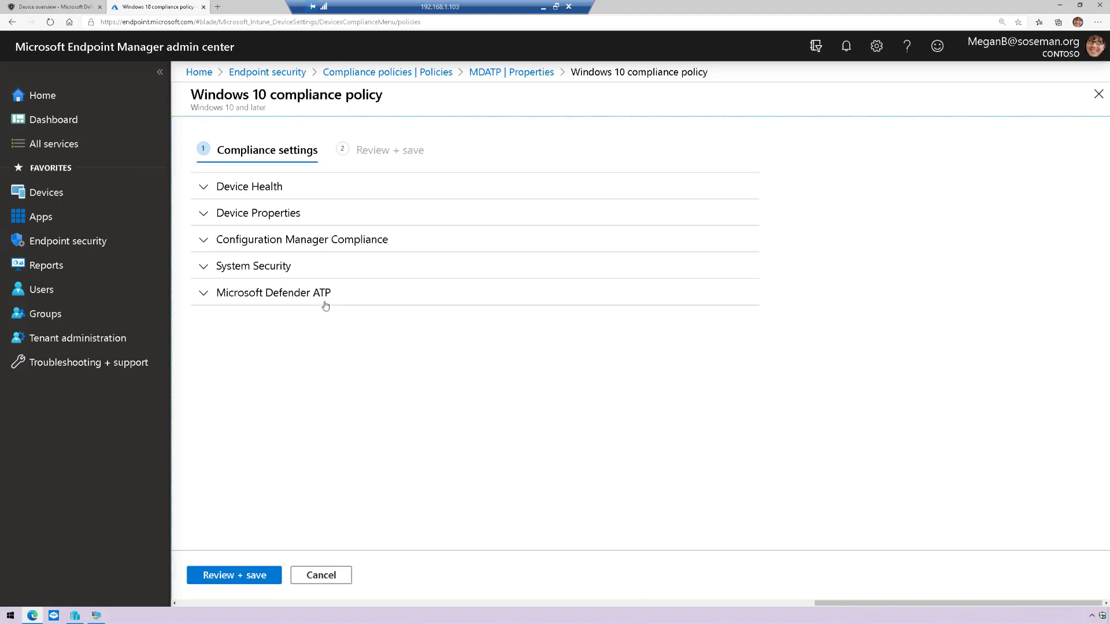
pyautogui.click(323, 300)
pyautogui.click(682, 351)
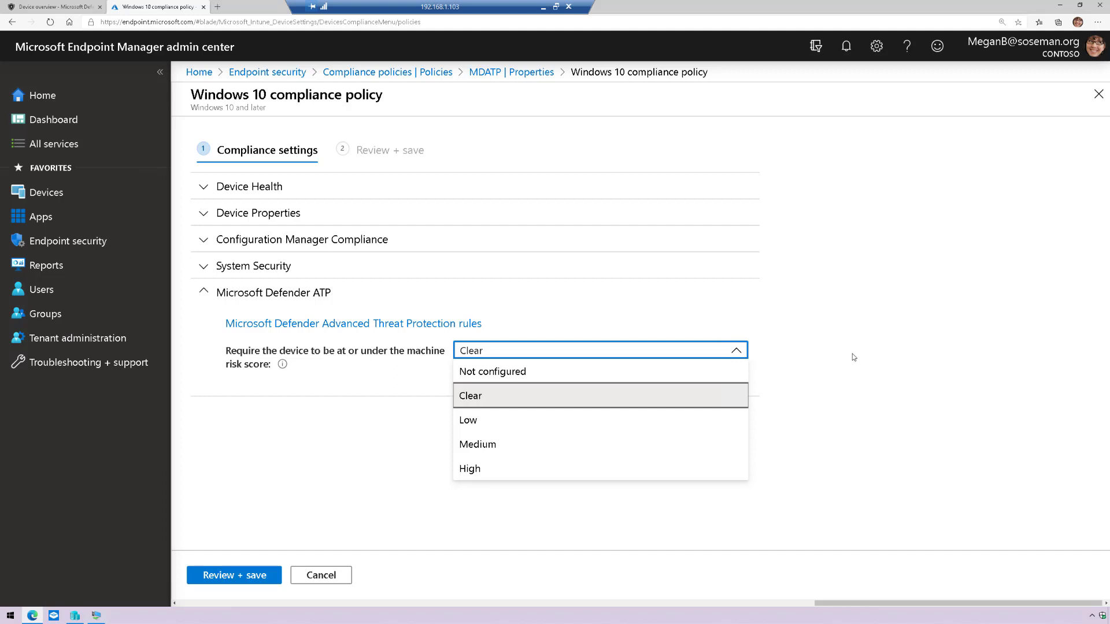
pyautogui.click(853, 357)
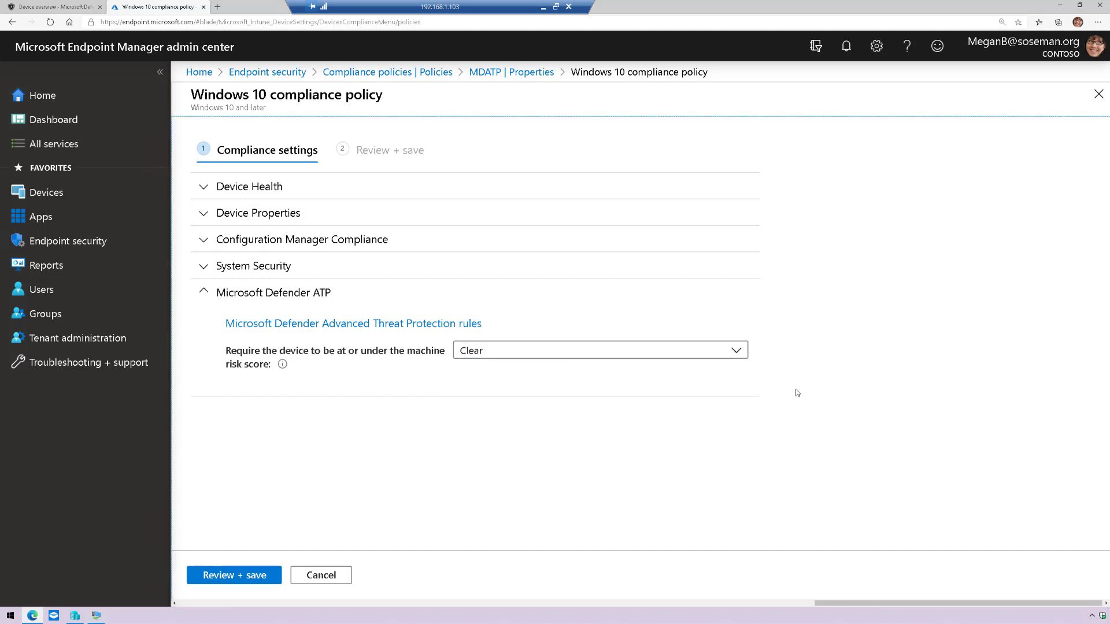